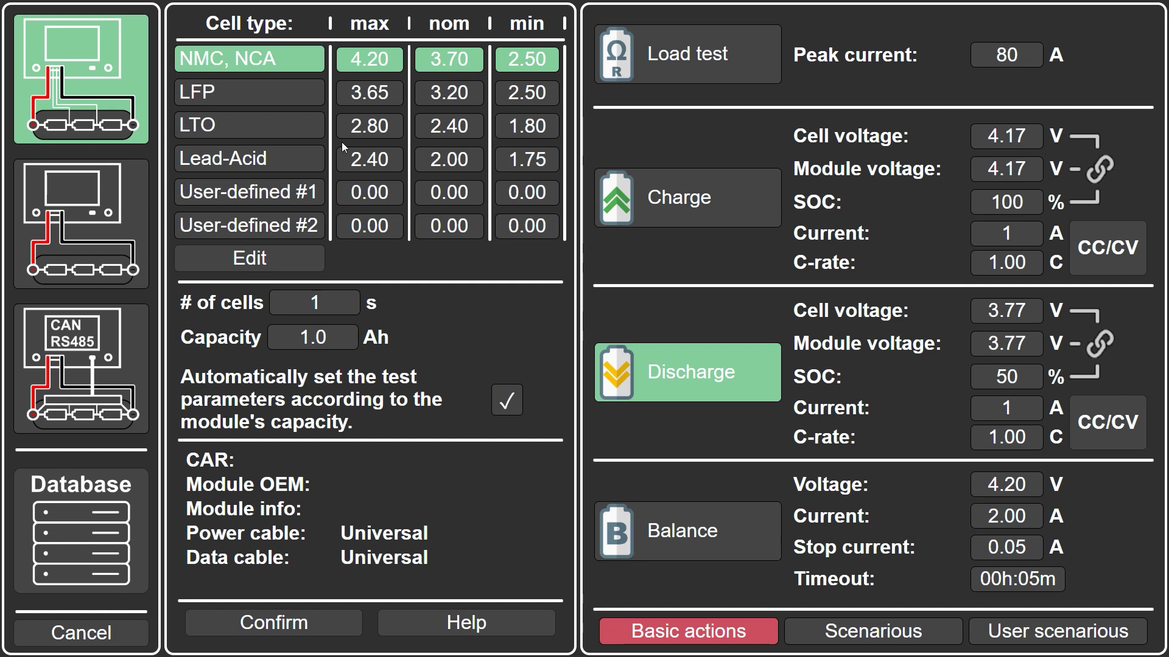
Set the cell chemistry to LFP, the cell count to 3 and the capacity to 90 Ah.
left_click(278, 96)
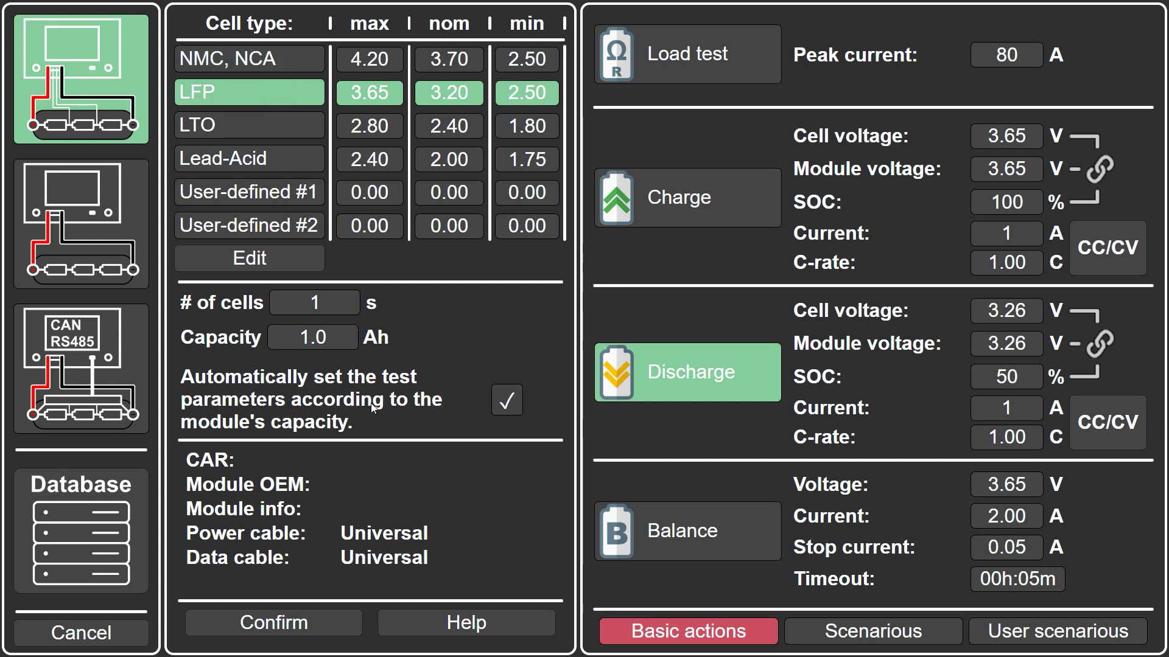
left_click(344, 312)
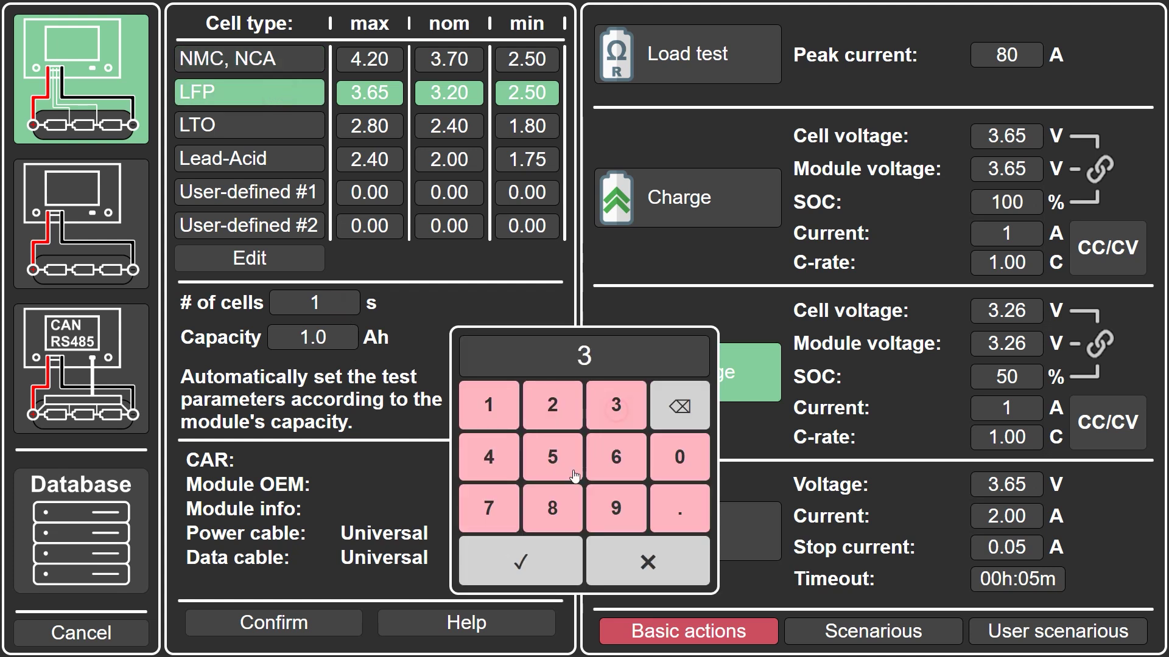
left_click(532, 564)
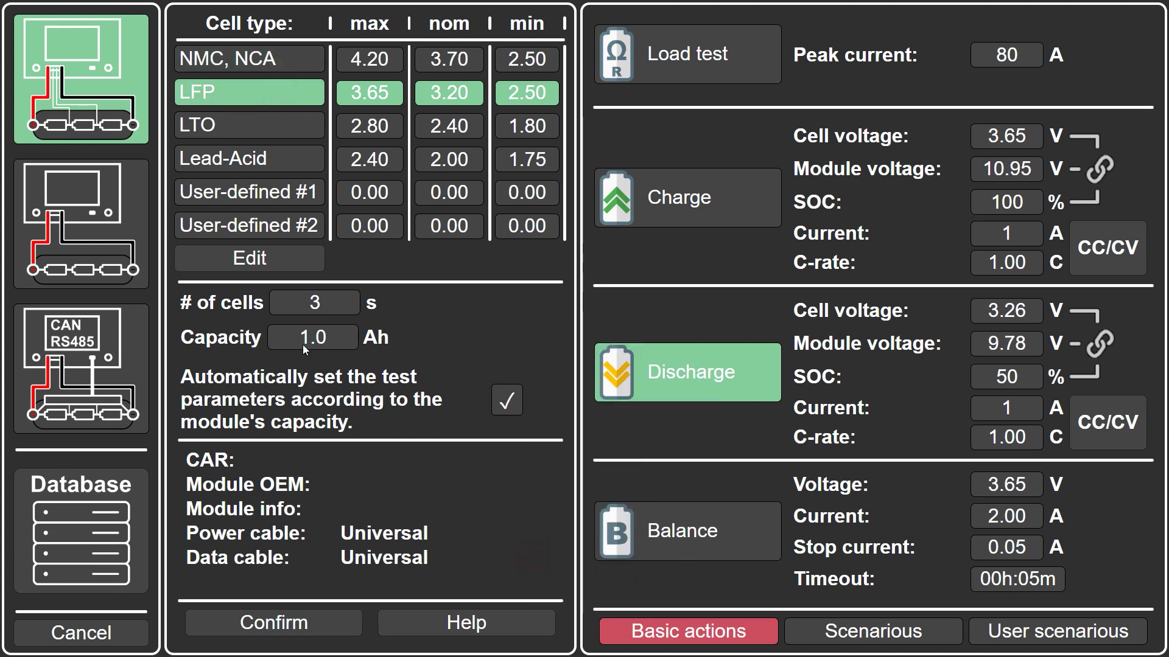
left_click(338, 338)
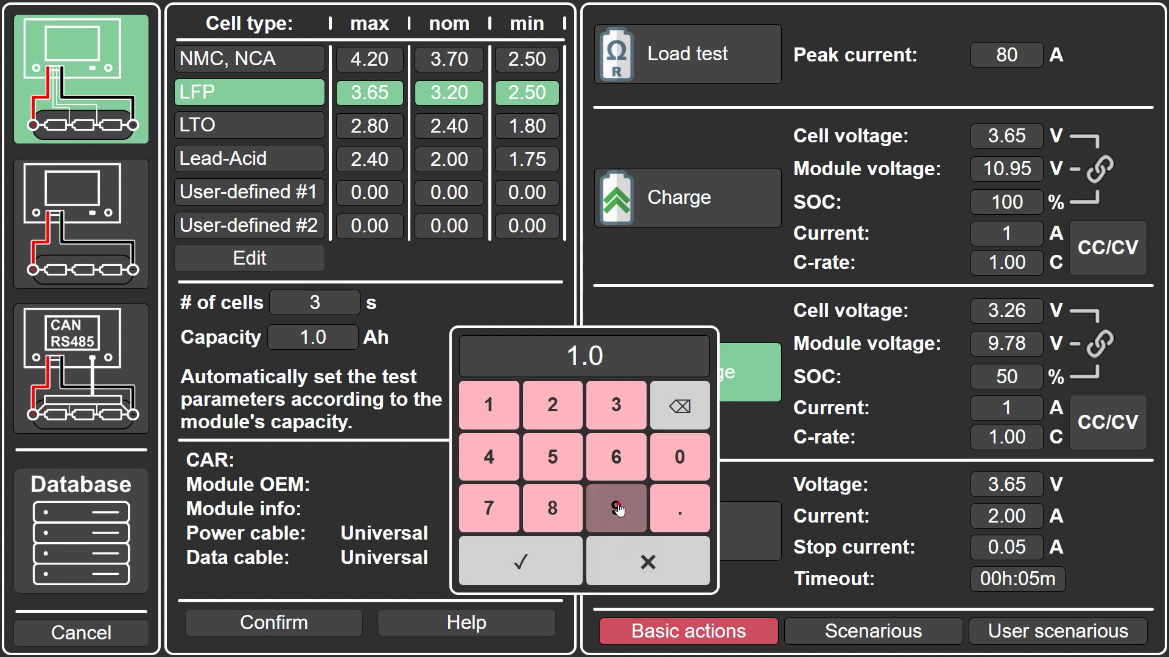
left_click(522, 560)
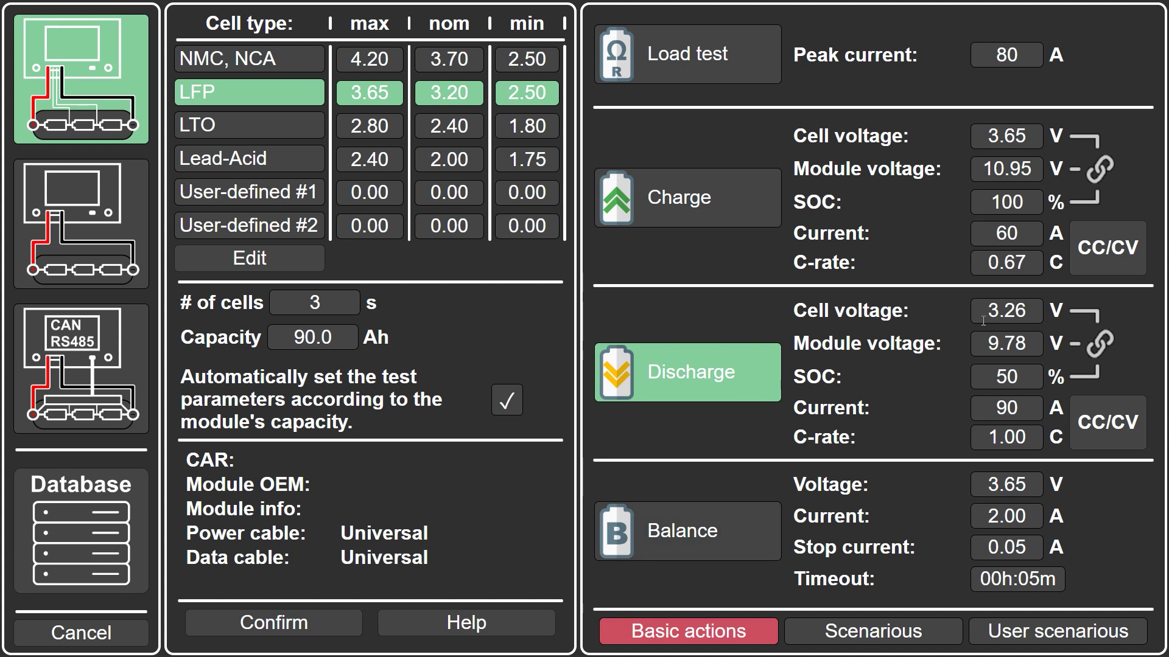
left_click(1024, 310)
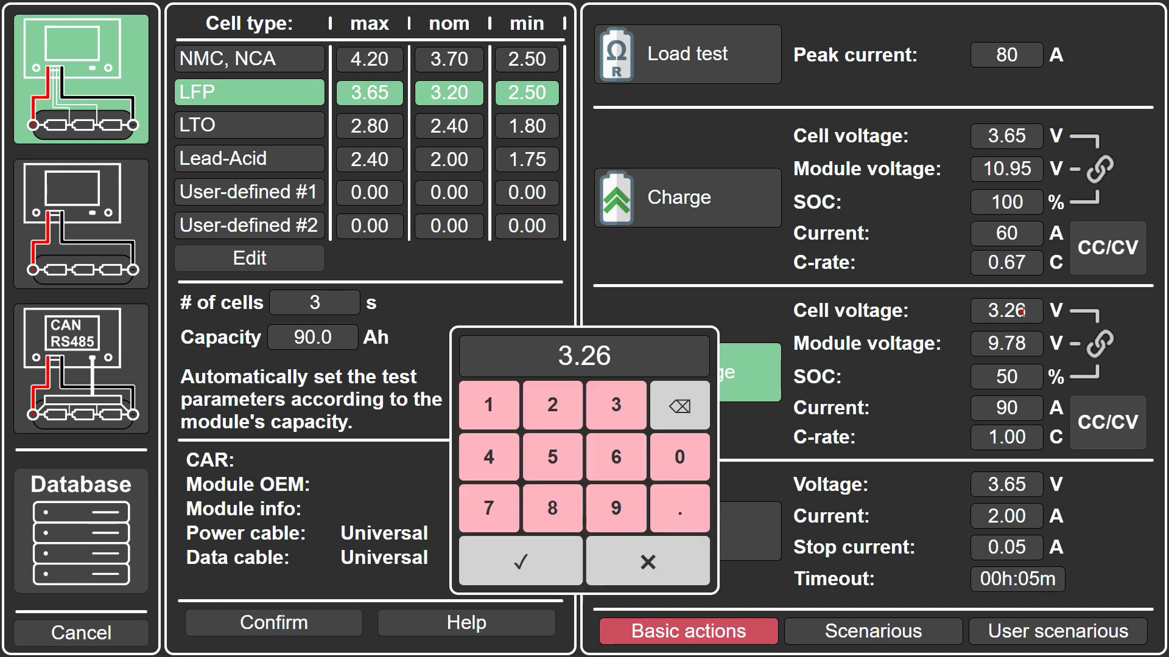
left_click(616, 405)
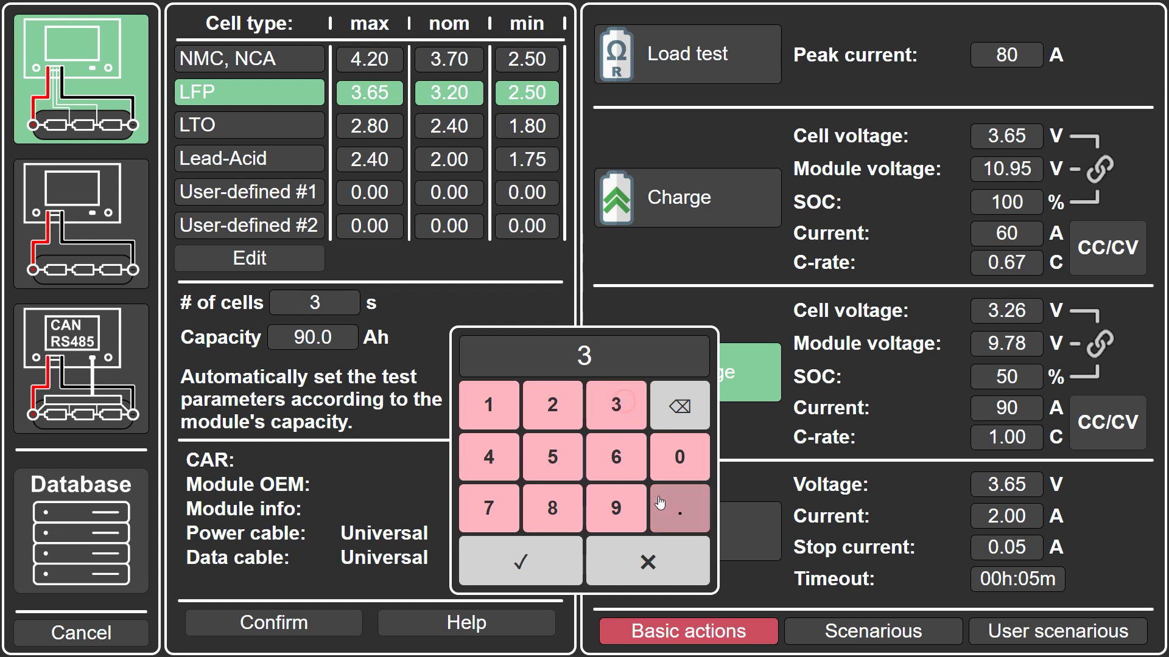
left_click(679, 508)
left_click(489, 457)
left_click(519, 561)
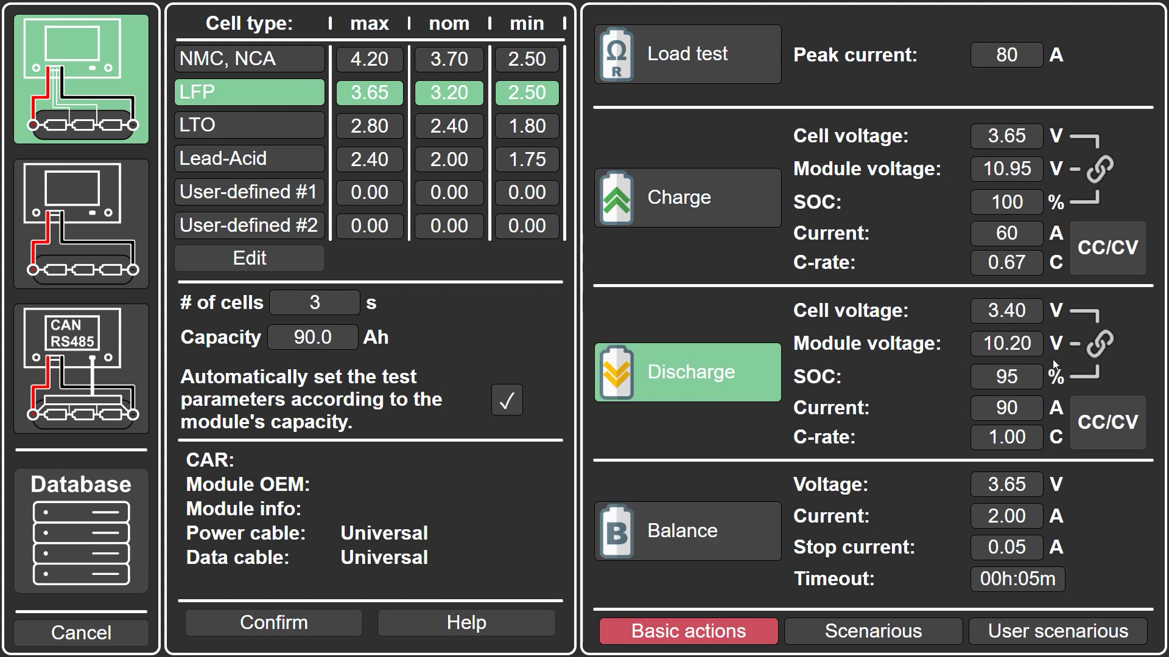
left_click(1015, 344)
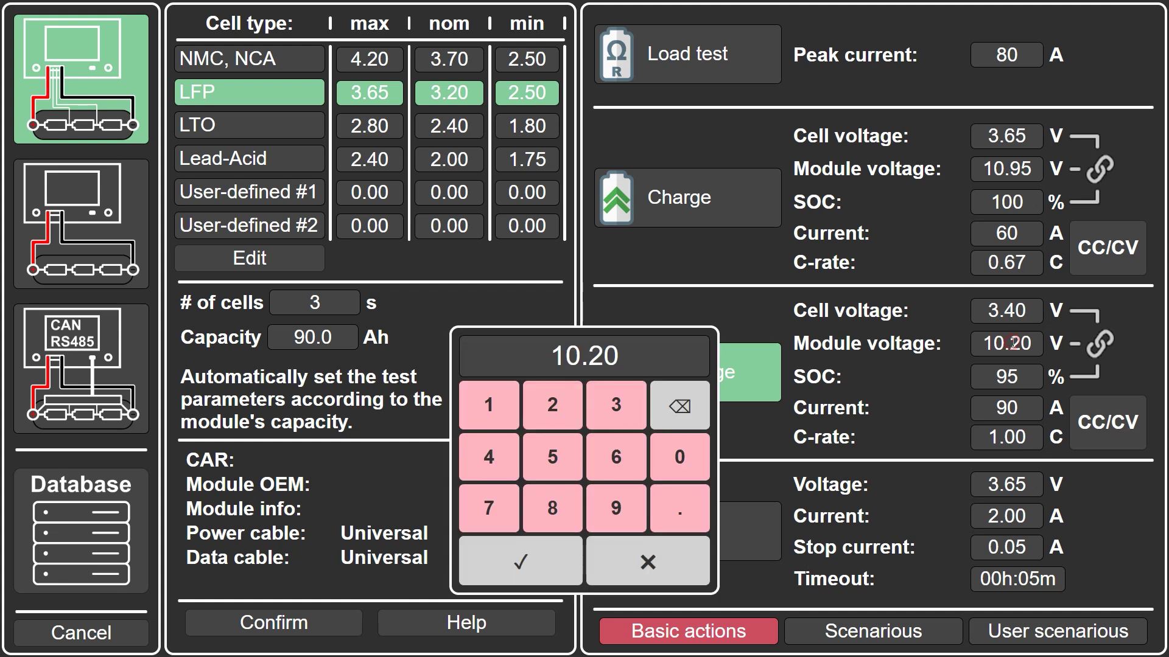
left_click(488, 406)
left_click(679, 457)
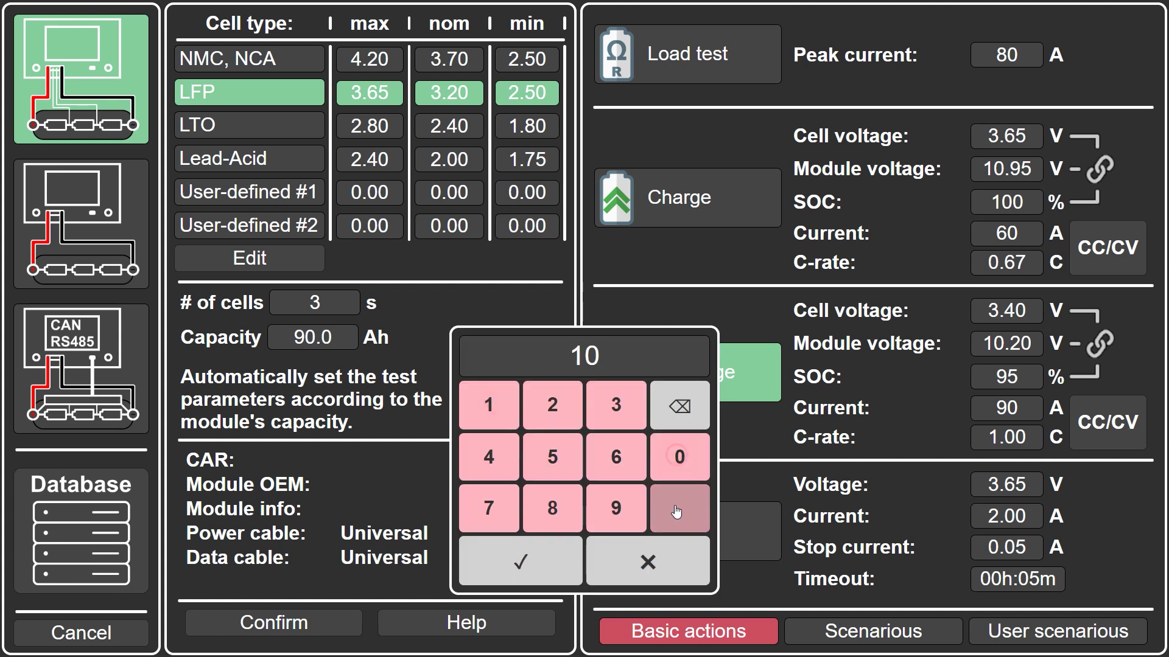
left_click(679, 509)
left_click(552, 509)
left_click(522, 562)
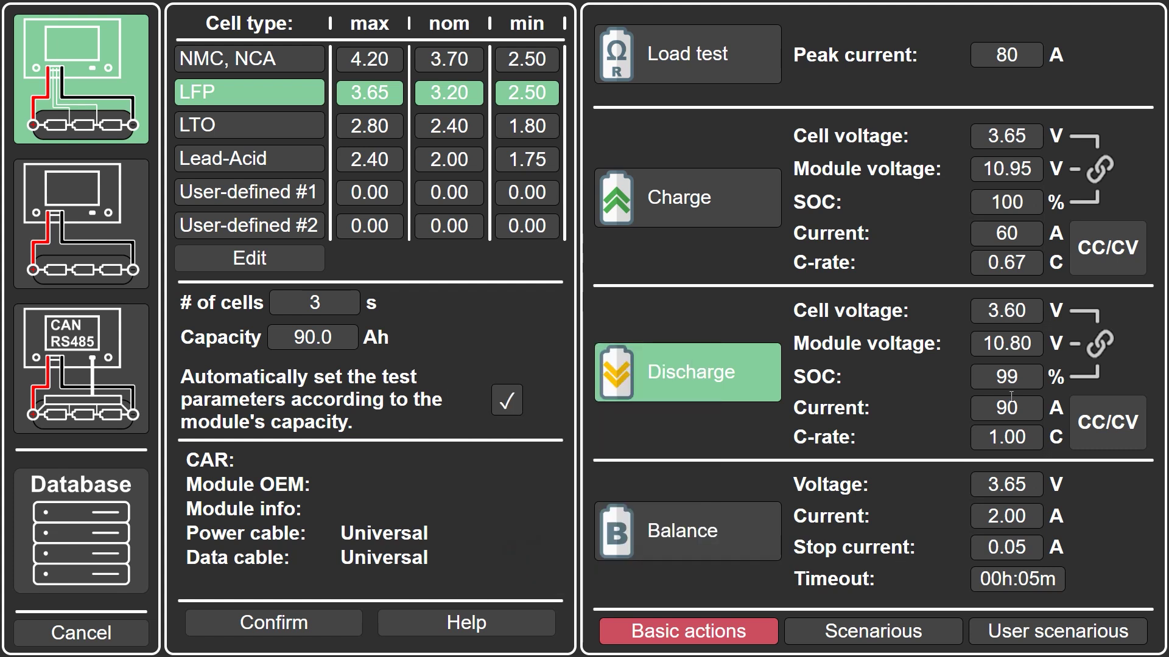
left_click(1006, 376)
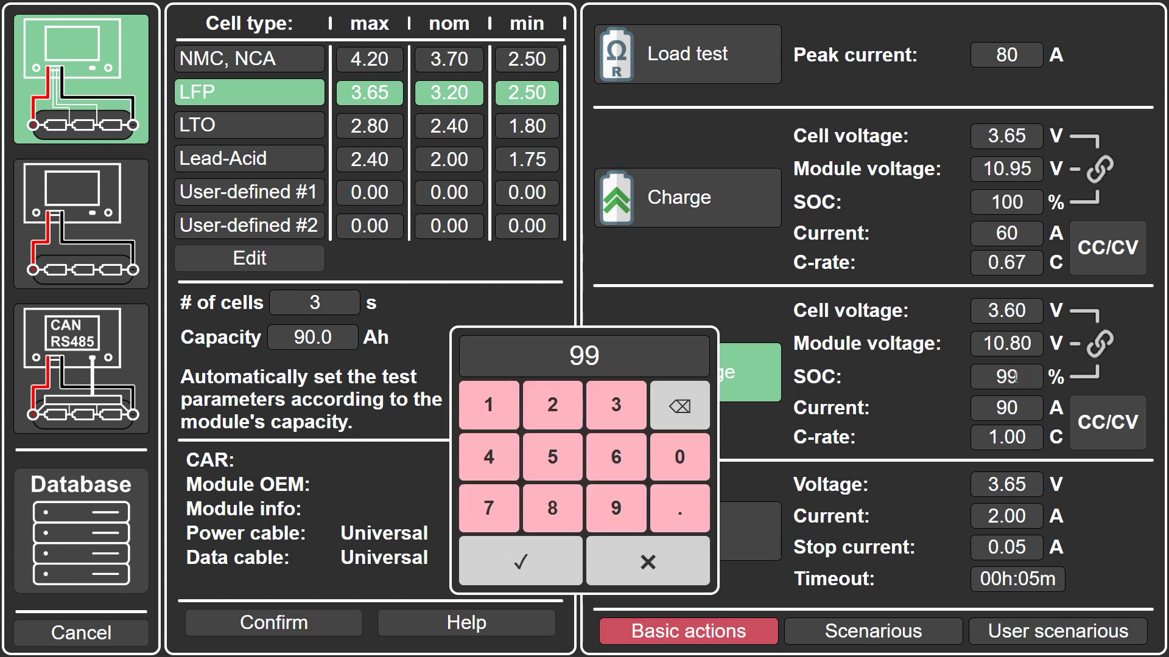
left_click(552, 457)
left_click(680, 456)
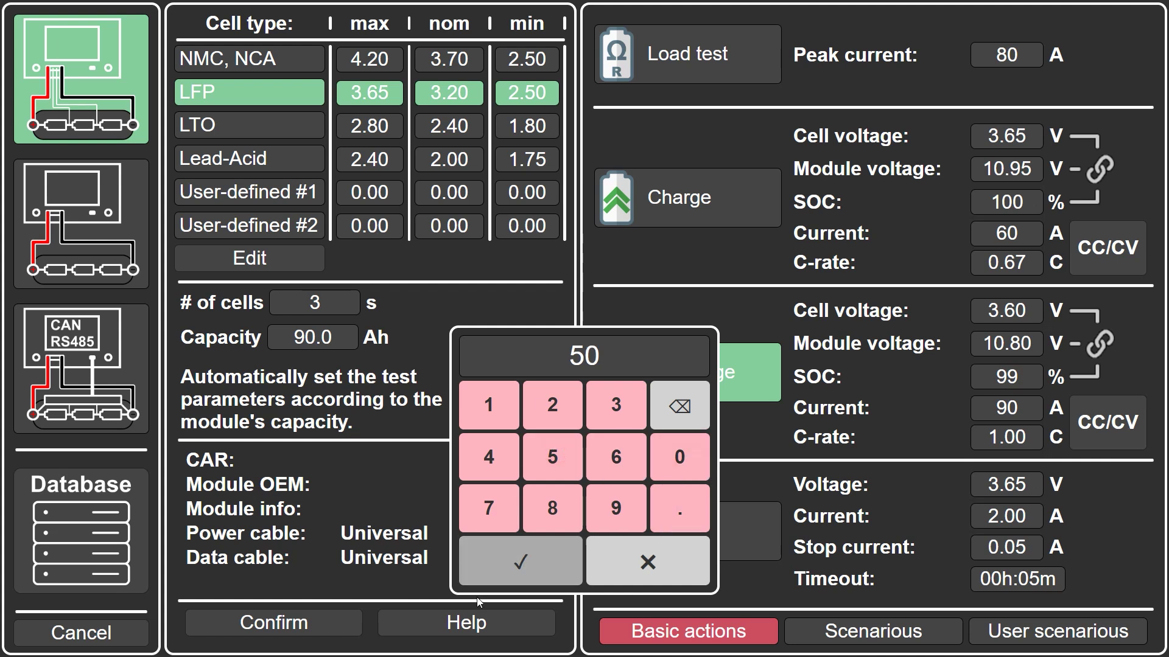
left_click(528, 559)
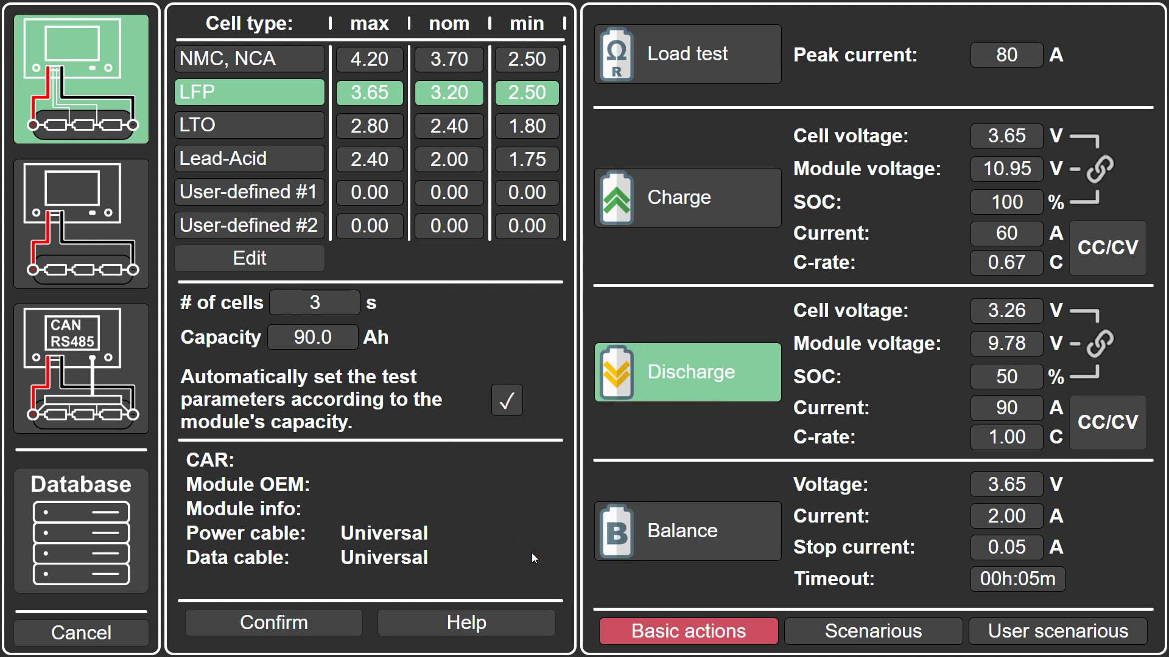
Set the discharge C-rate to 0.50, then restore it to 1.00 C (90 A).
left_click(1006, 436)
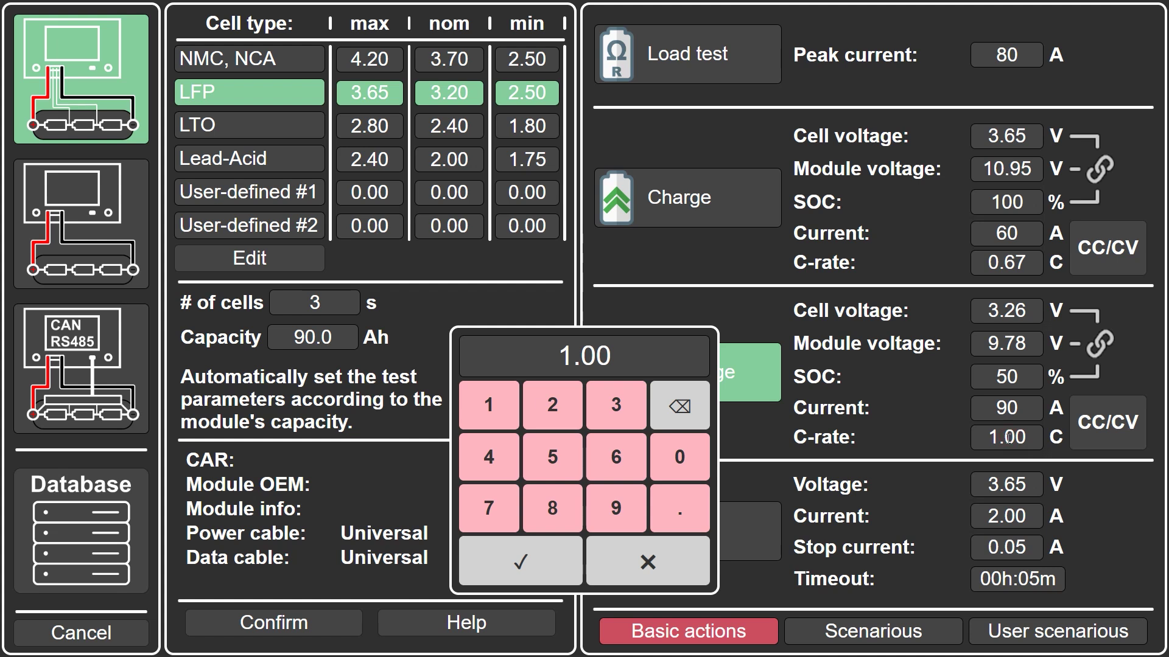
left_click(679, 456)
left_click(679, 508)
left_click(577, 458)
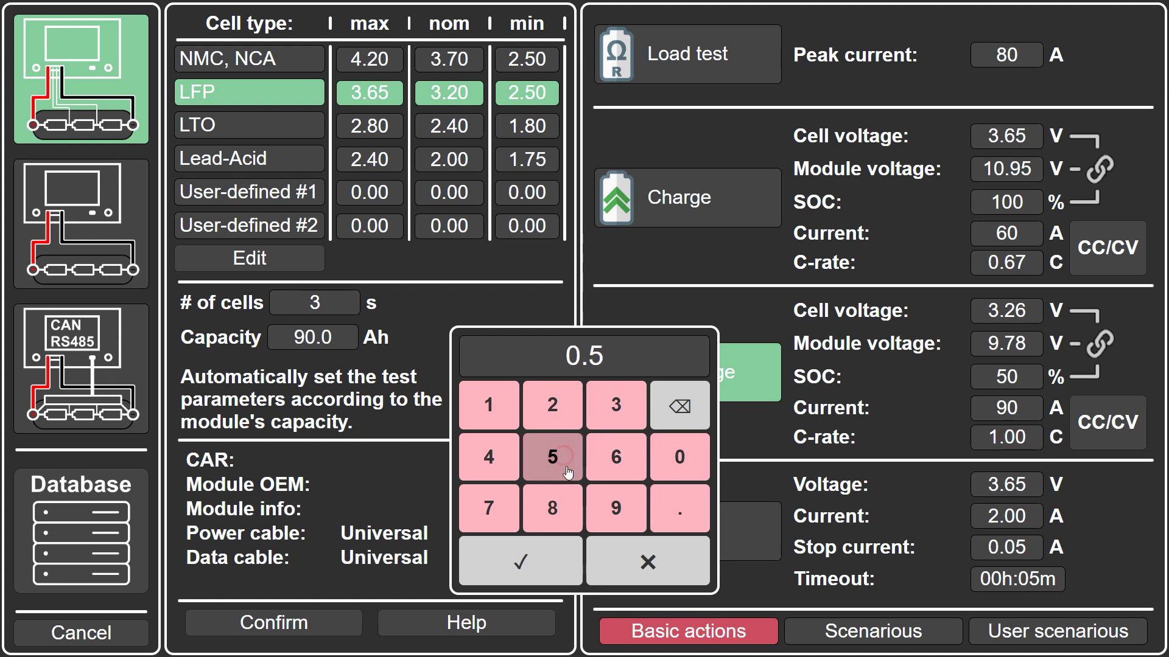
left_click(519, 557)
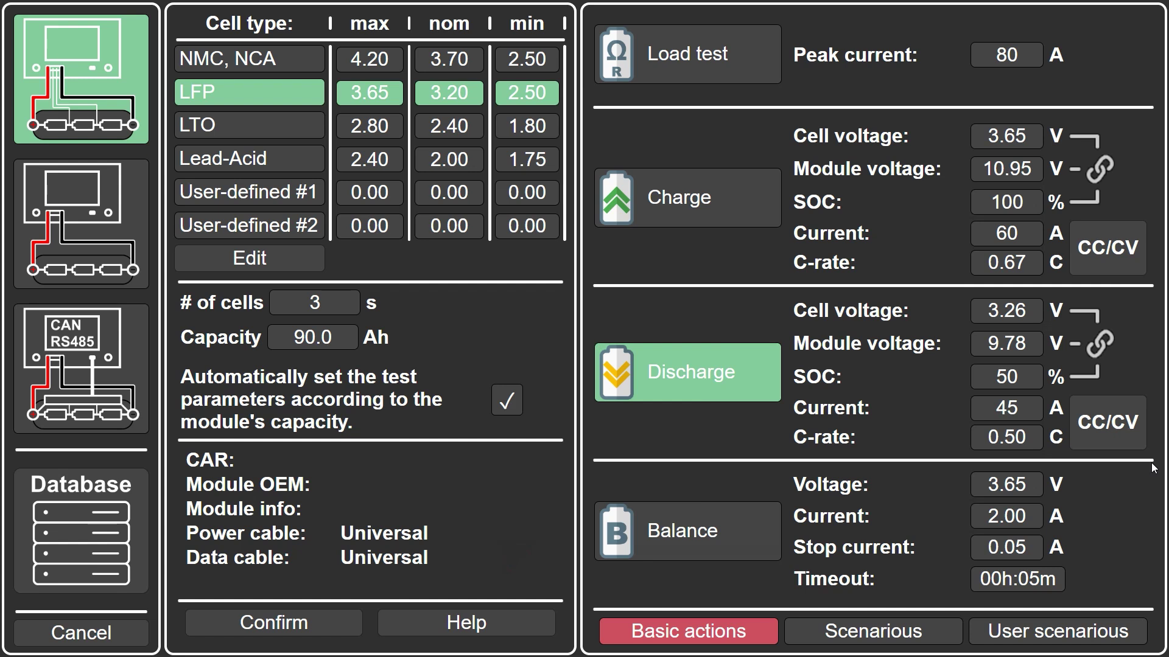
left_click(1006, 436)
left_click(489, 405)
left_click(509, 568)
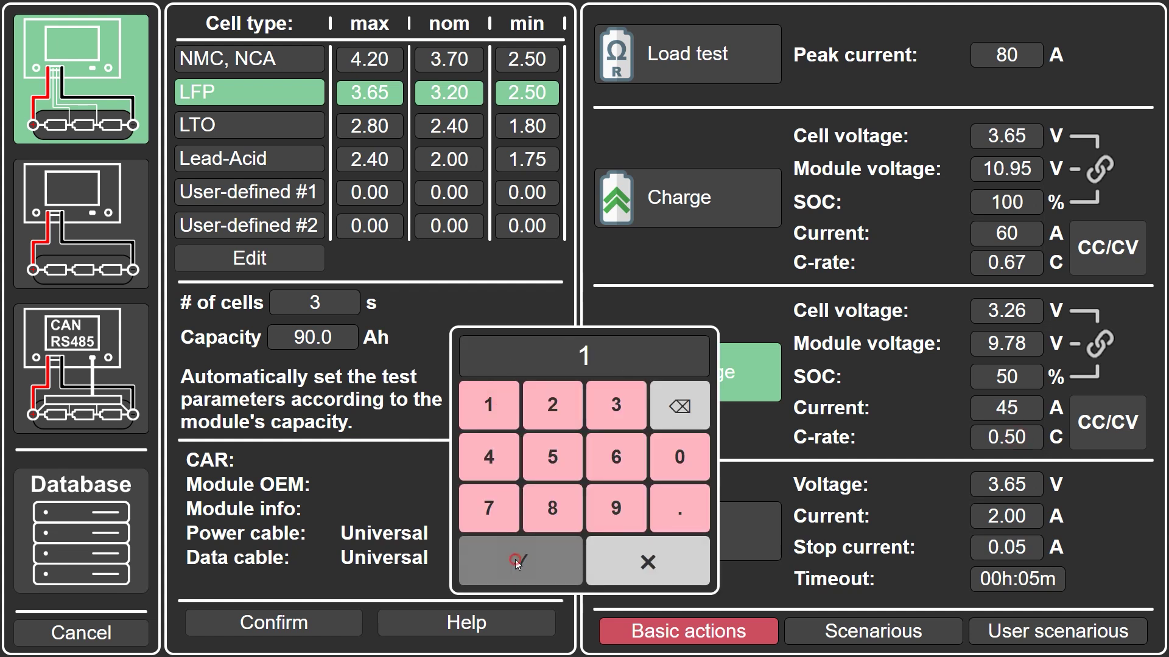
Set the discharge SOC target to 0%, giving a 7.50 V module cutoff.
left_click(1007, 376)
left_click(679, 457)
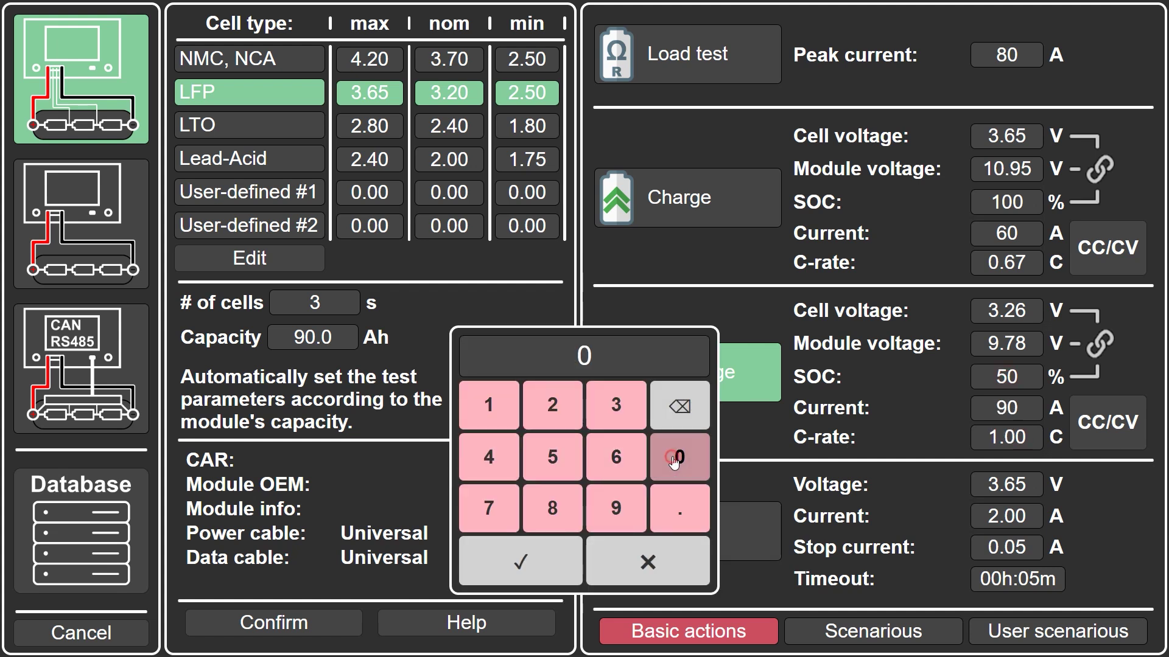
left_click(521, 561)
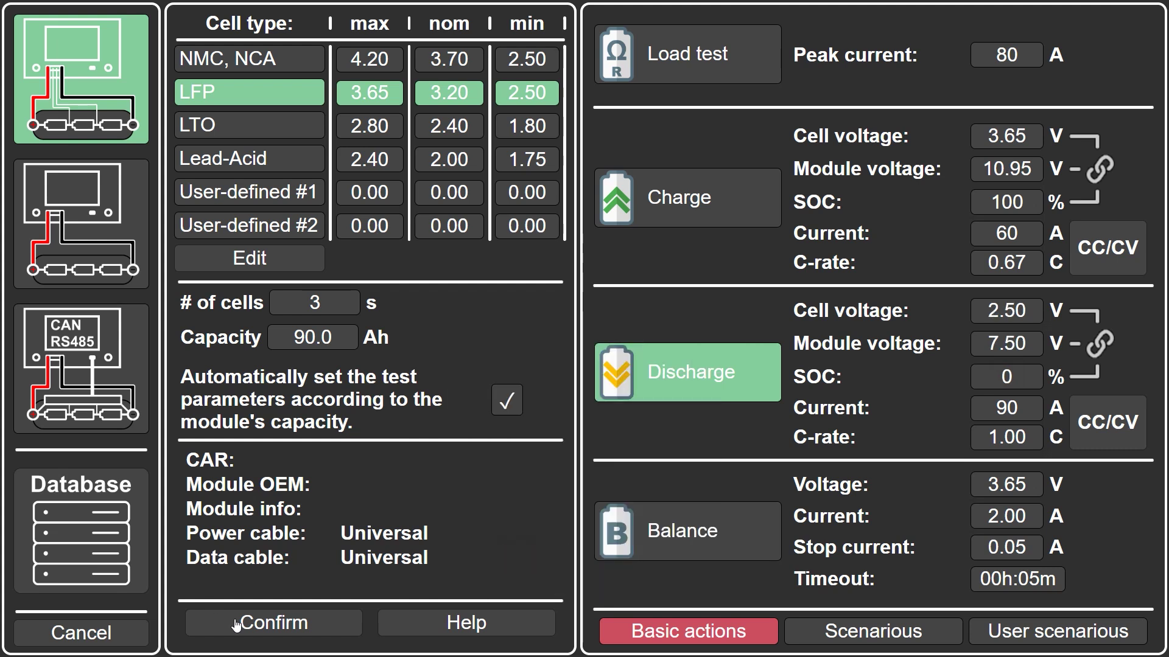
Run the discharge, stop it at 1.3 Ah, and view per-cell voltage differences.
left_click(260, 625)
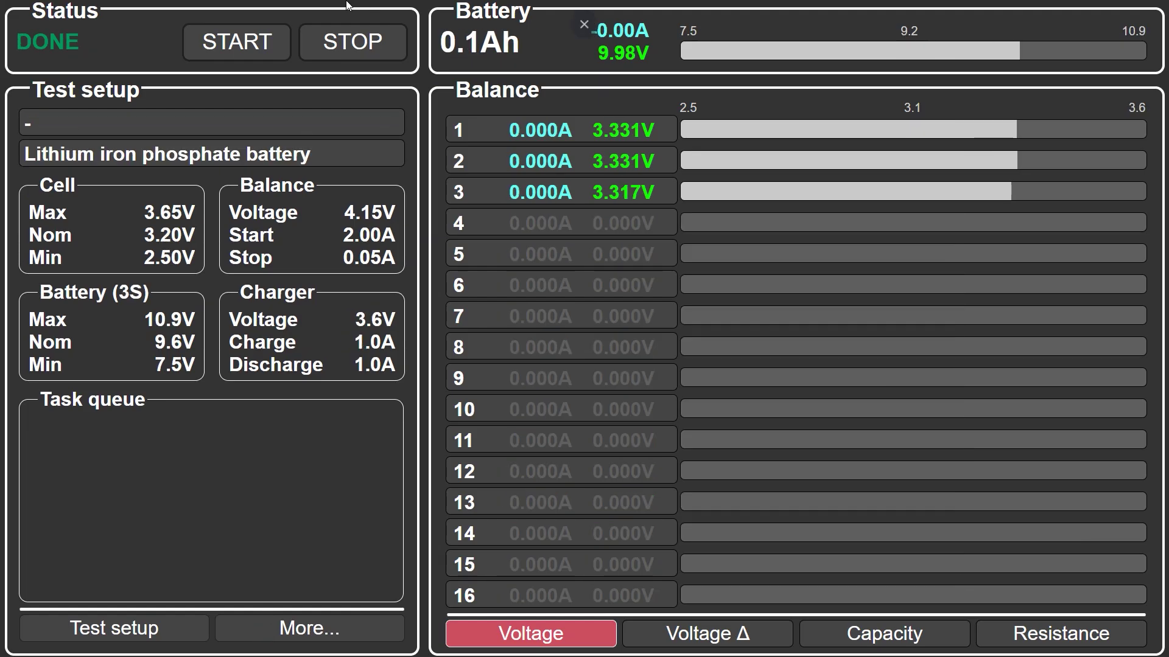
left_click(236, 41)
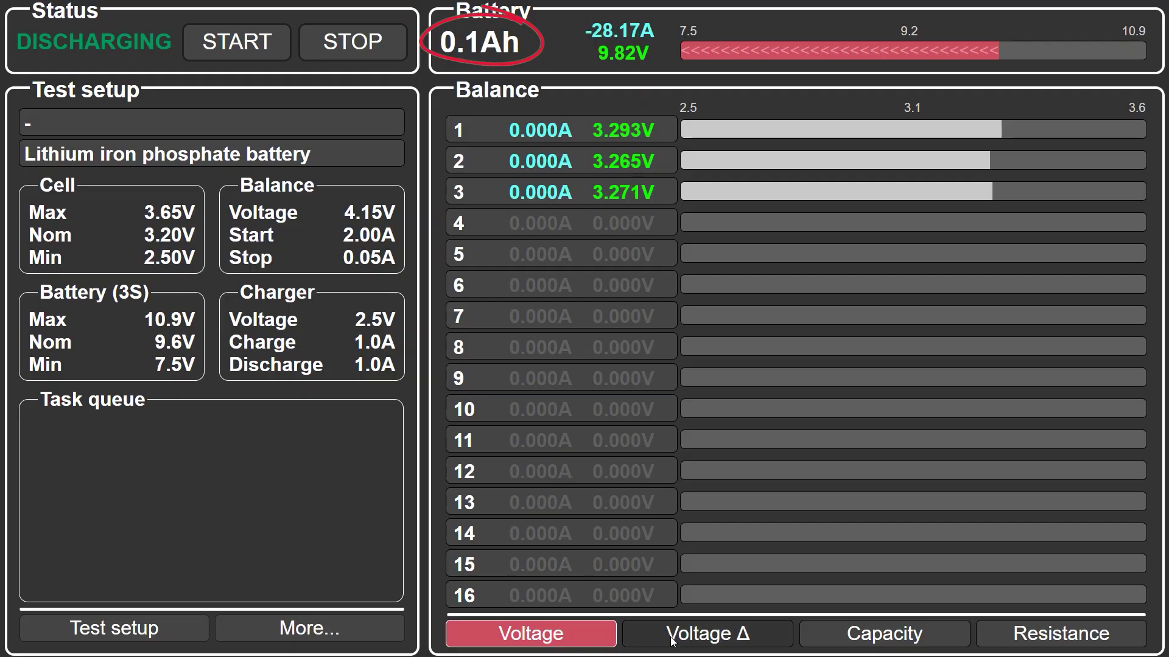
left_click(707, 634)
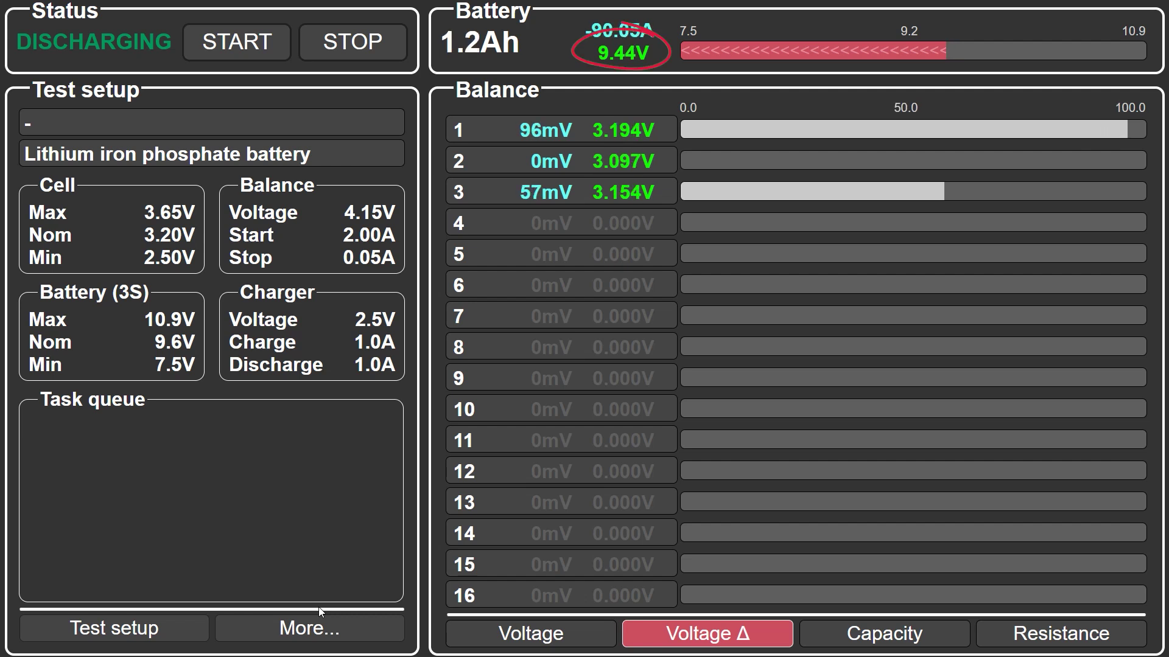
left_click(348, 44)
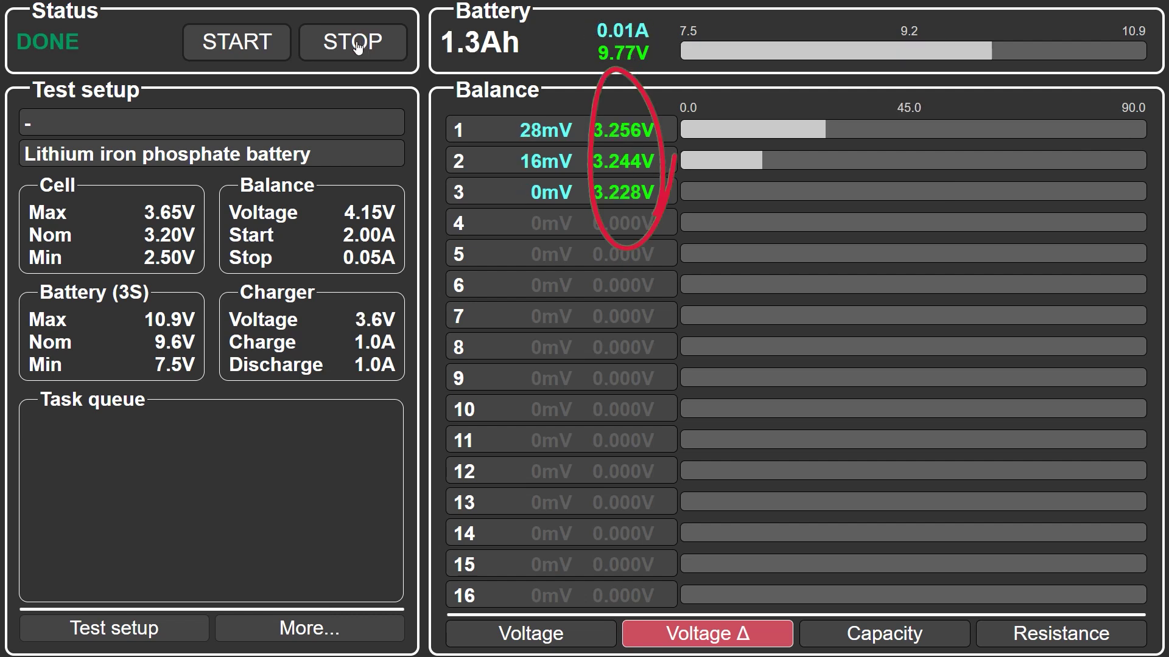
left_click(659, 630)
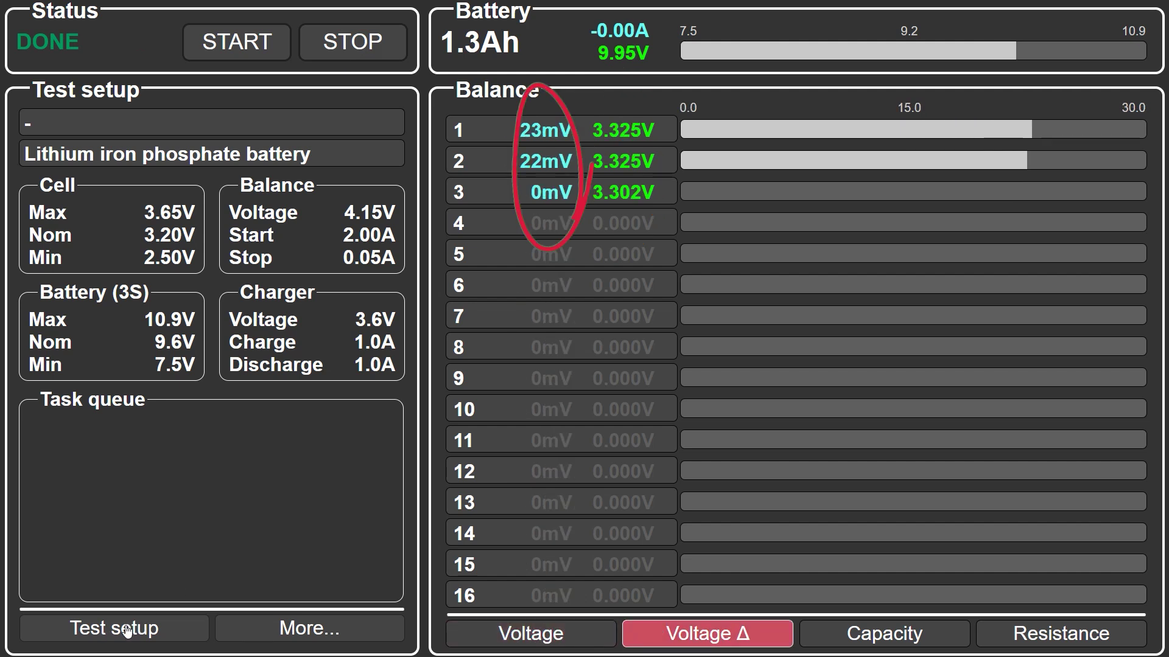
Select Balance with a 3.31 V target voltage and start balancing.
left_click(127, 630)
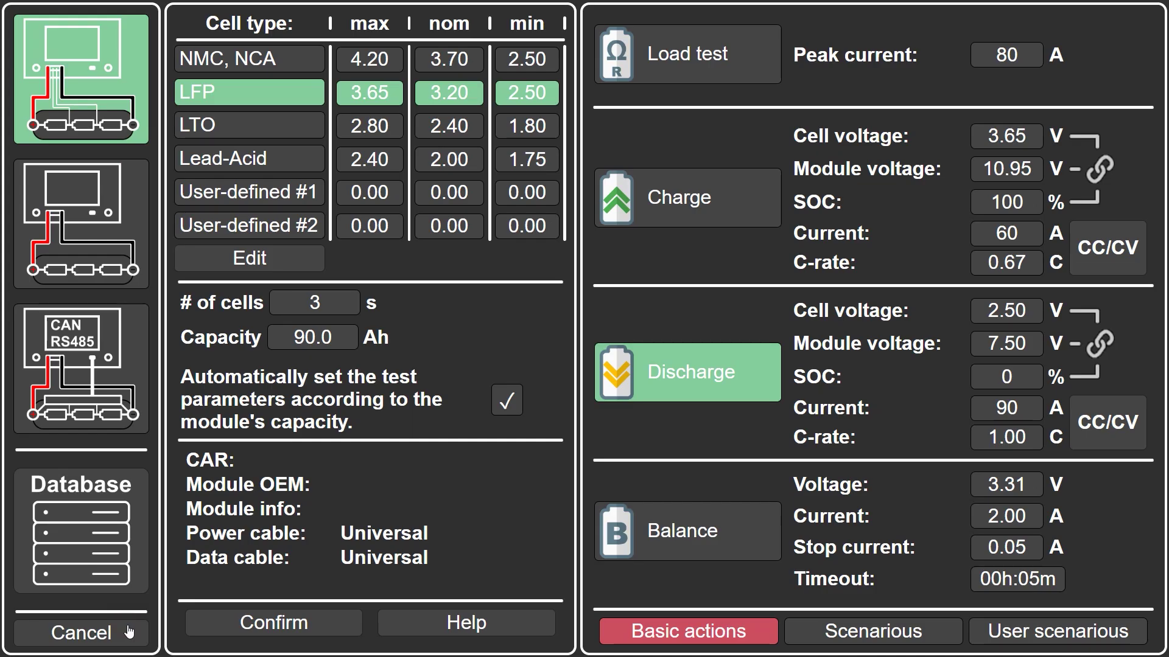
left_click(746, 525)
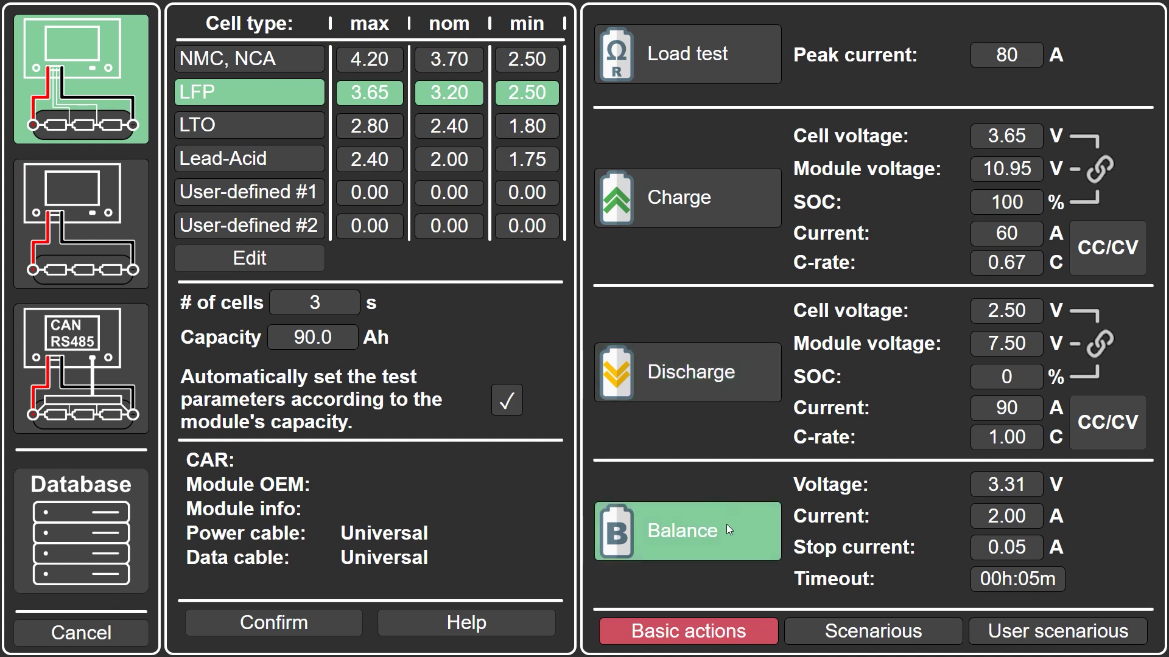
left_click(1006, 483)
left_click(521, 562)
left_click(303, 630)
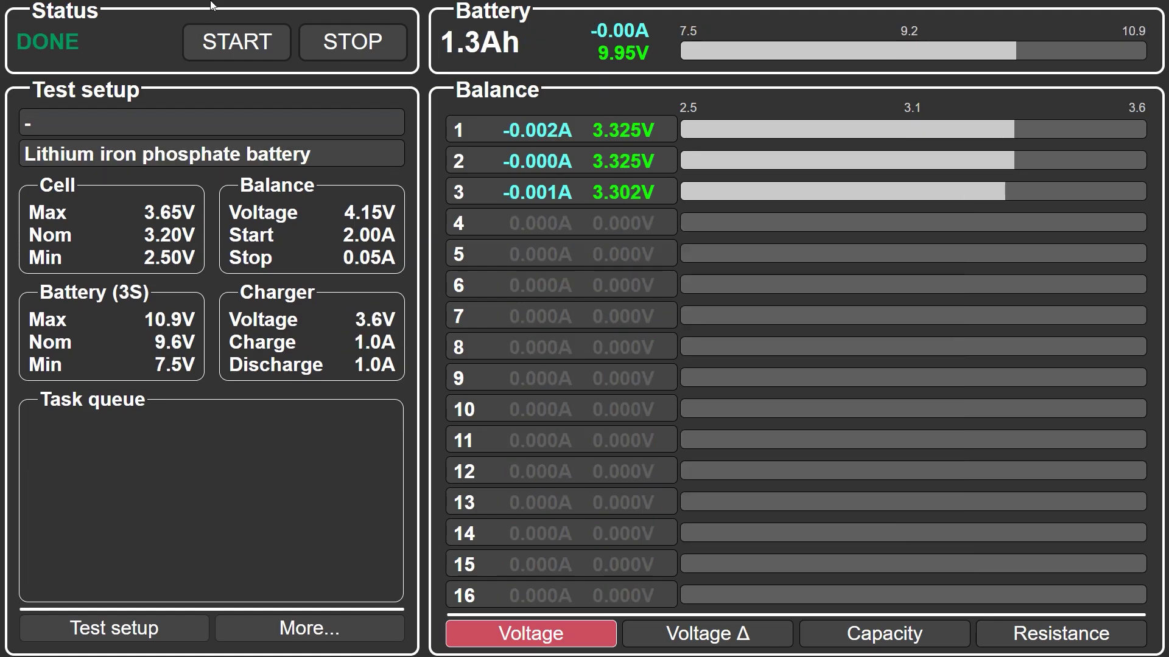
left_click(244, 46)
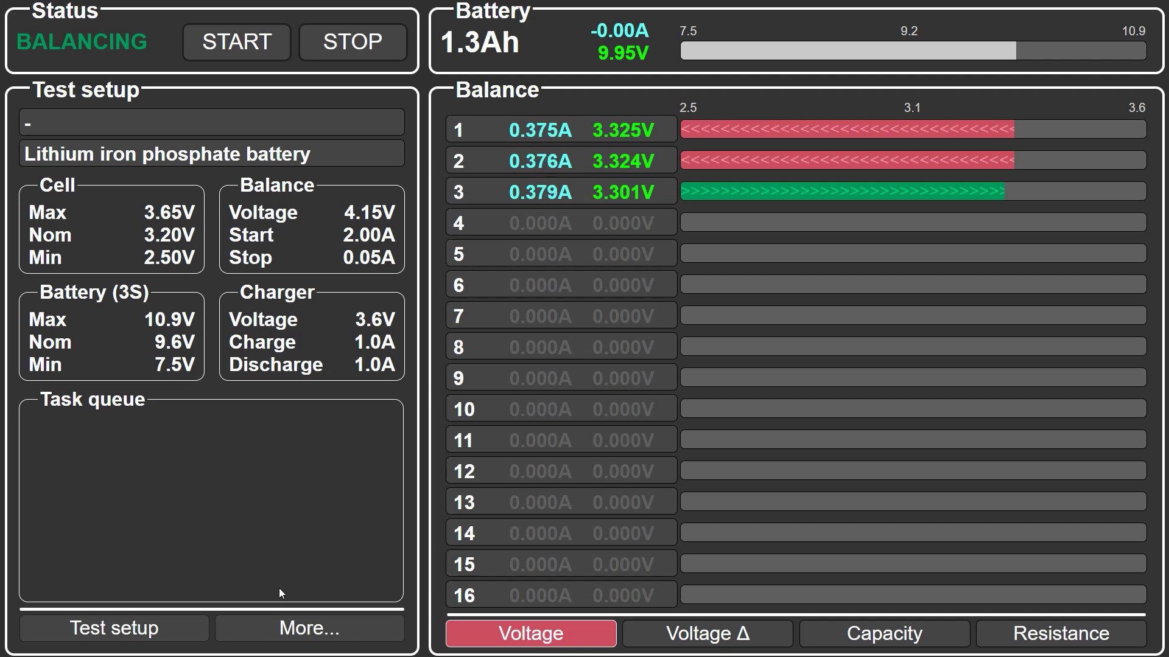
Watch the Voltage Δ and Voltage readouts until balancing reaches DONE.
key("Right")
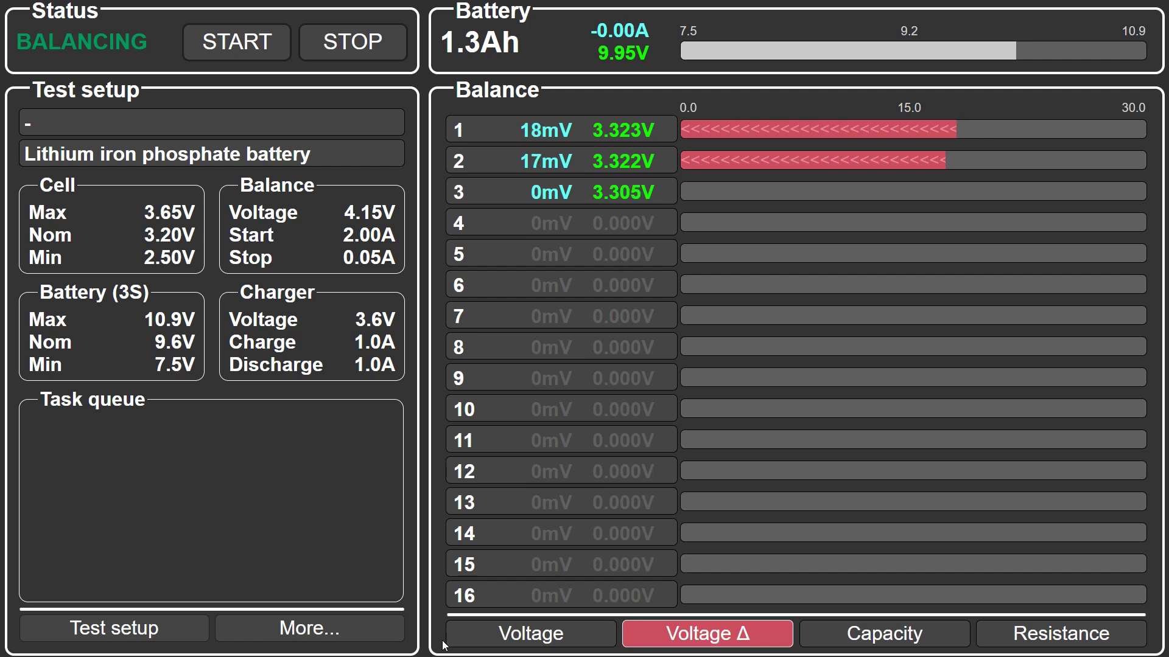
left_click(574, 634)
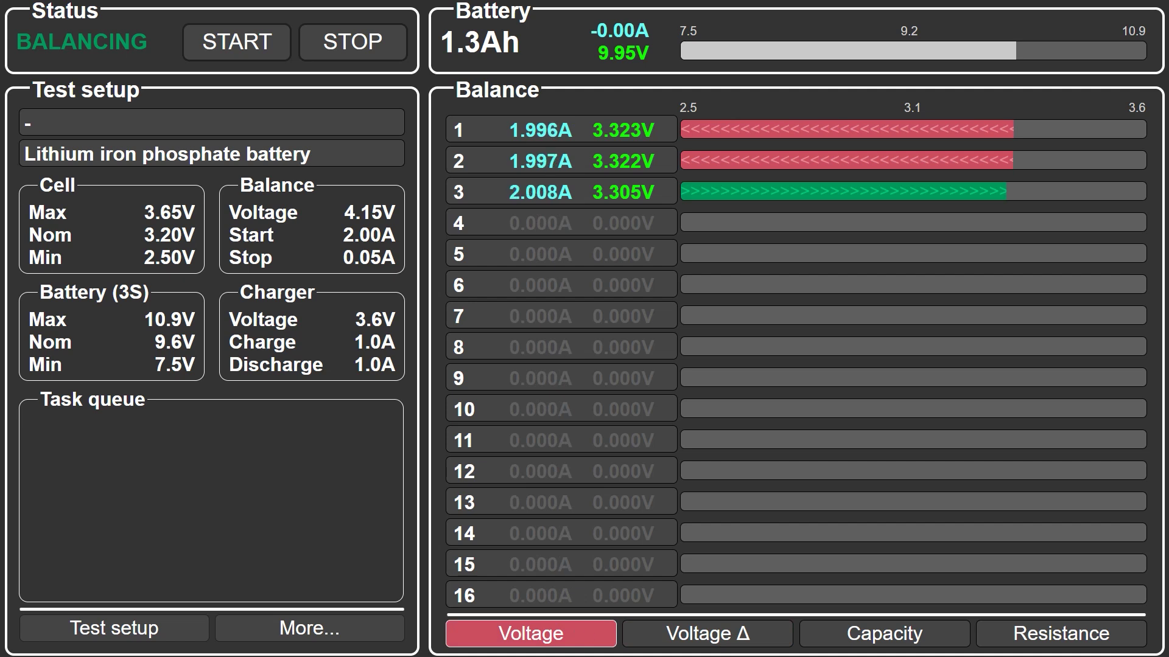
left_click(693, 638)
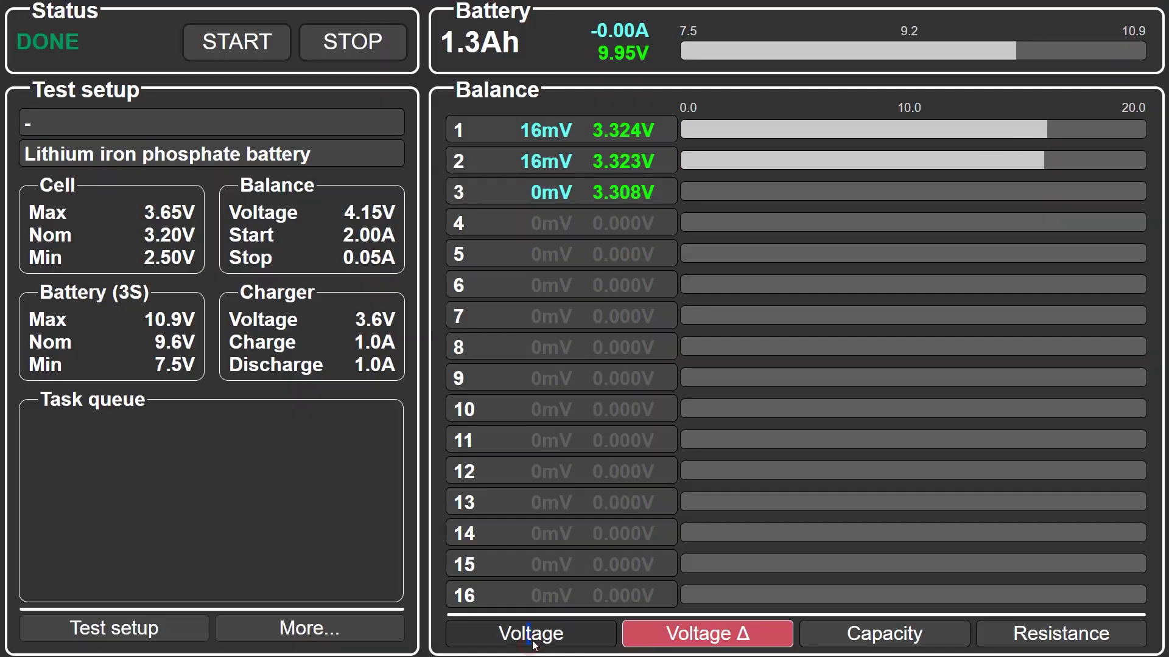
left_click(480, 631)
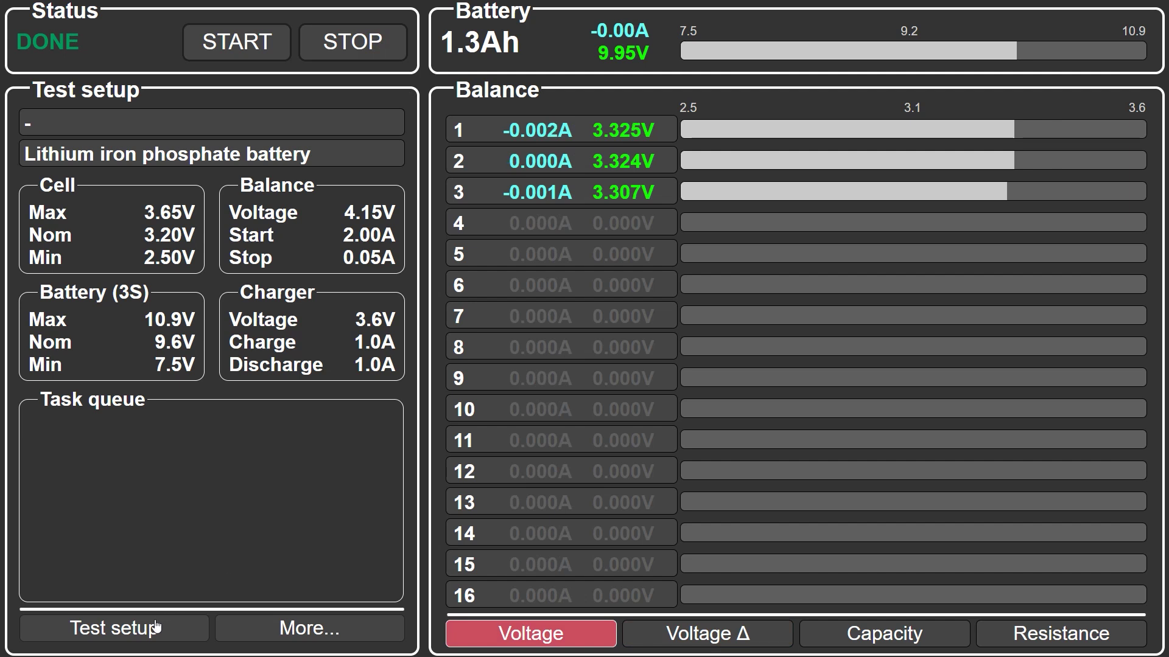
Choose Load test with a 120 A peak current and confirm the settings.
left_click(114, 628)
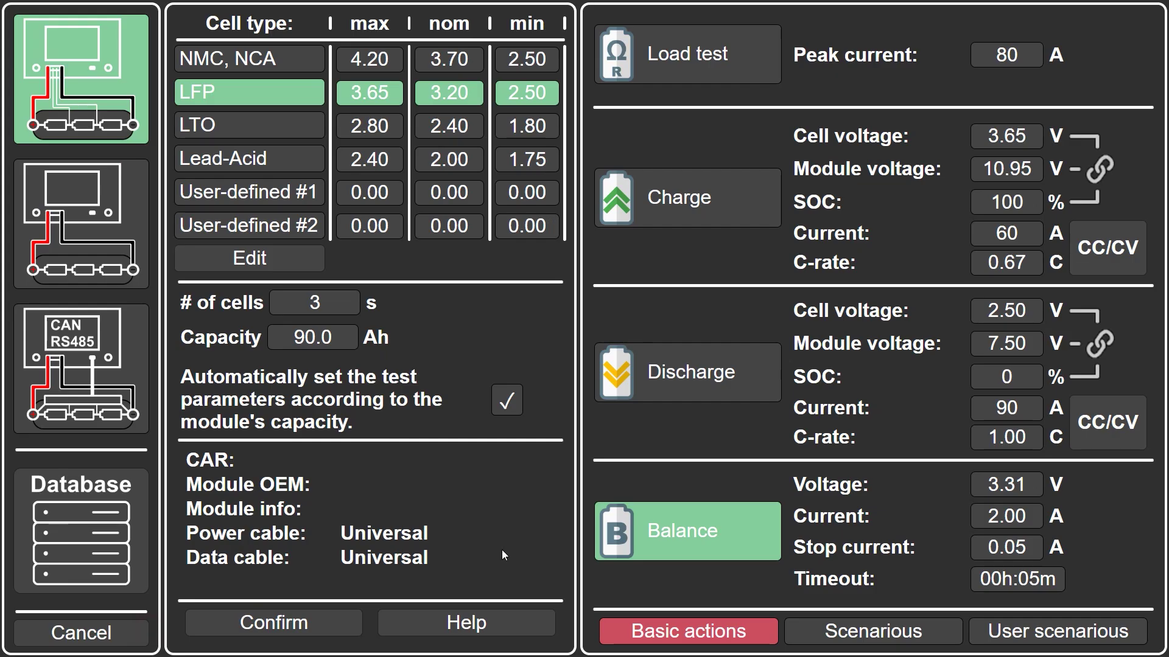
left_click(763, 48)
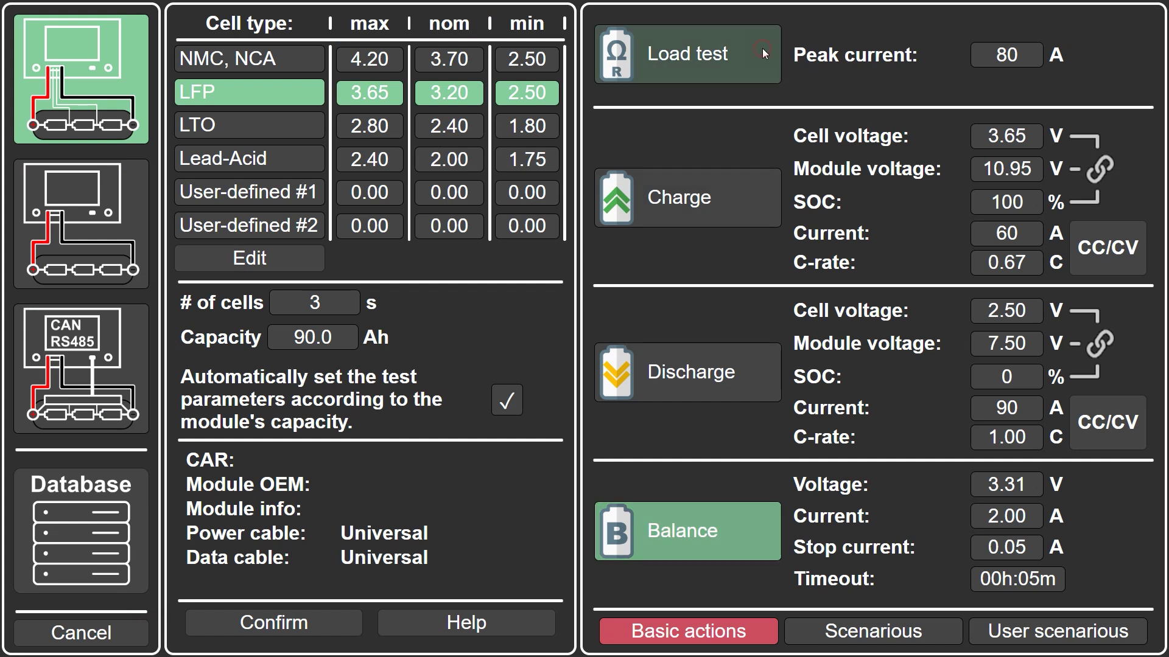
left_click(1018, 55)
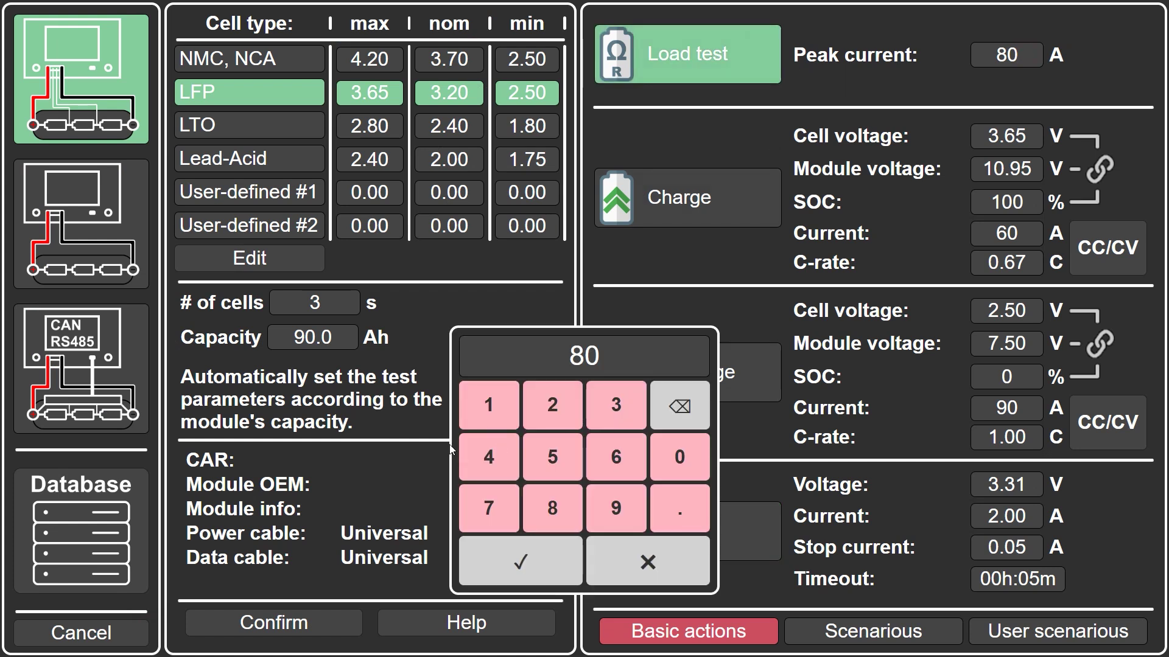
left_click(489, 406)
left_click(553, 406)
left_click(679, 457)
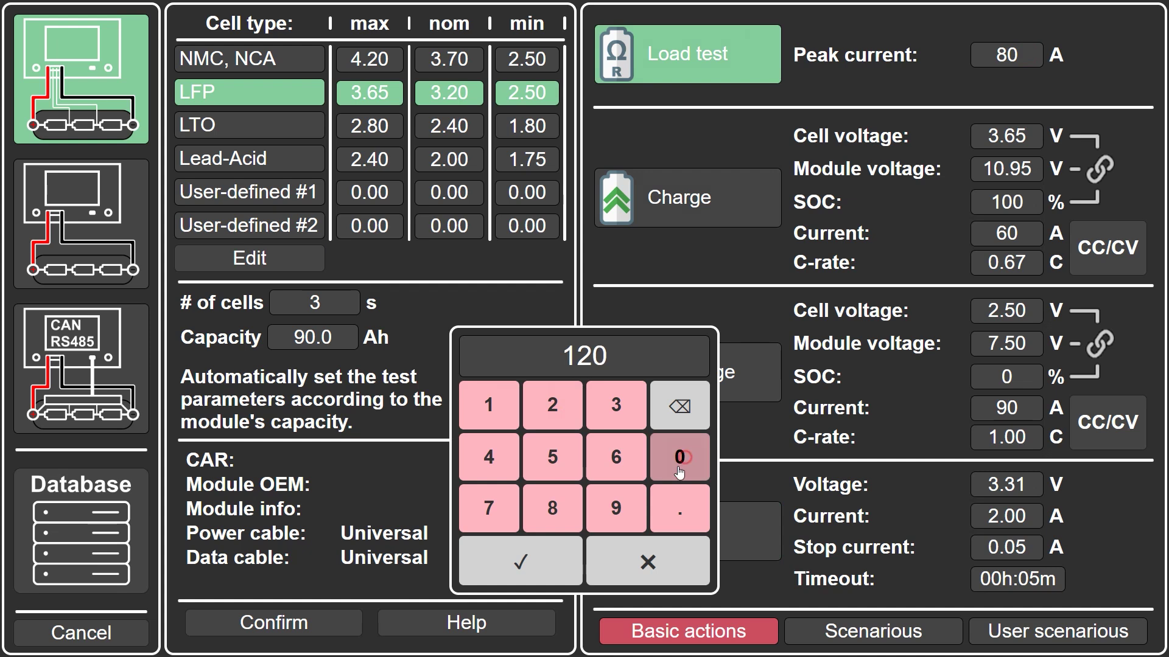
left_click(545, 560)
left_click(275, 623)
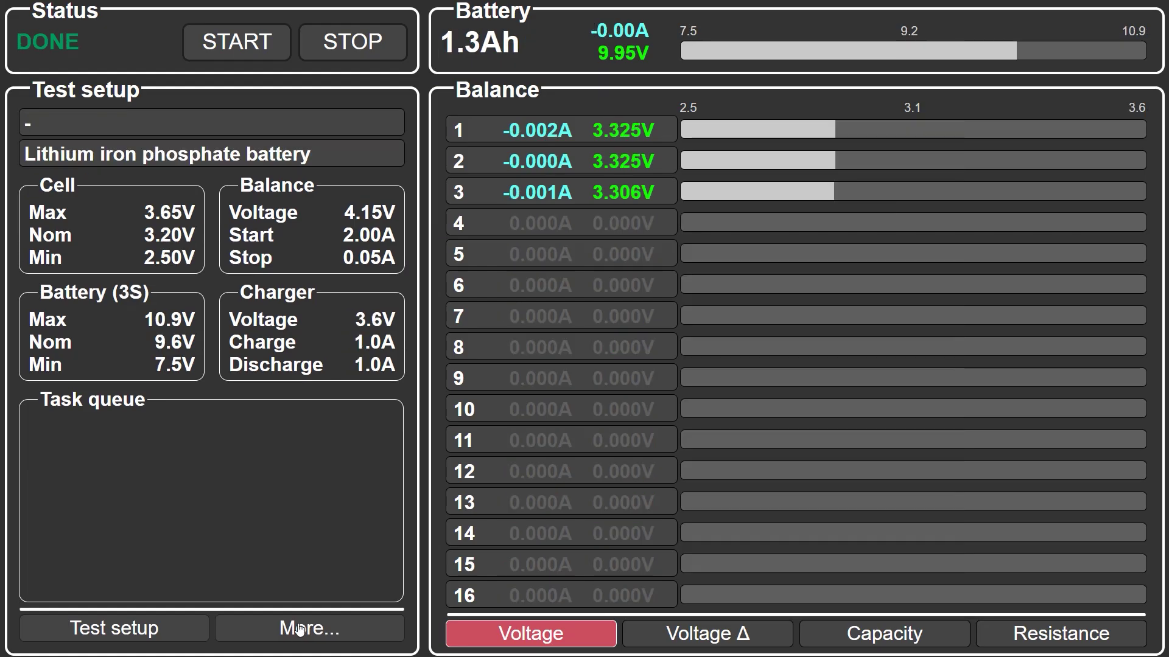
Show the per-cell Resistance readout and start the 120 A load test.
left_click(1028, 630)
left_click(217, 50)
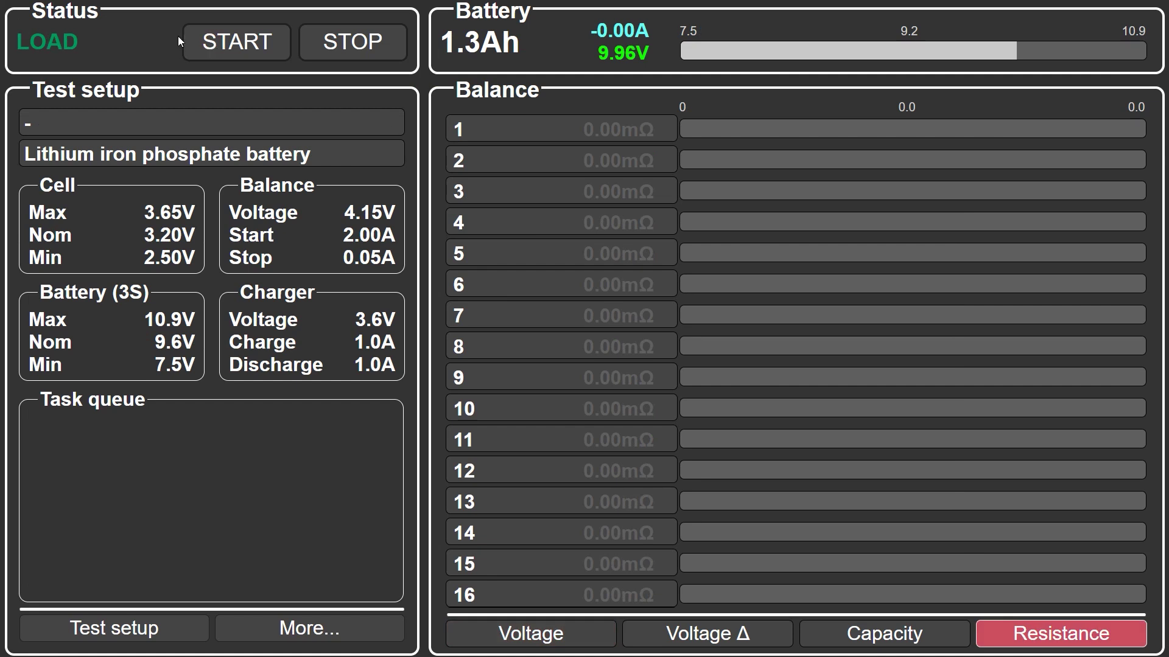